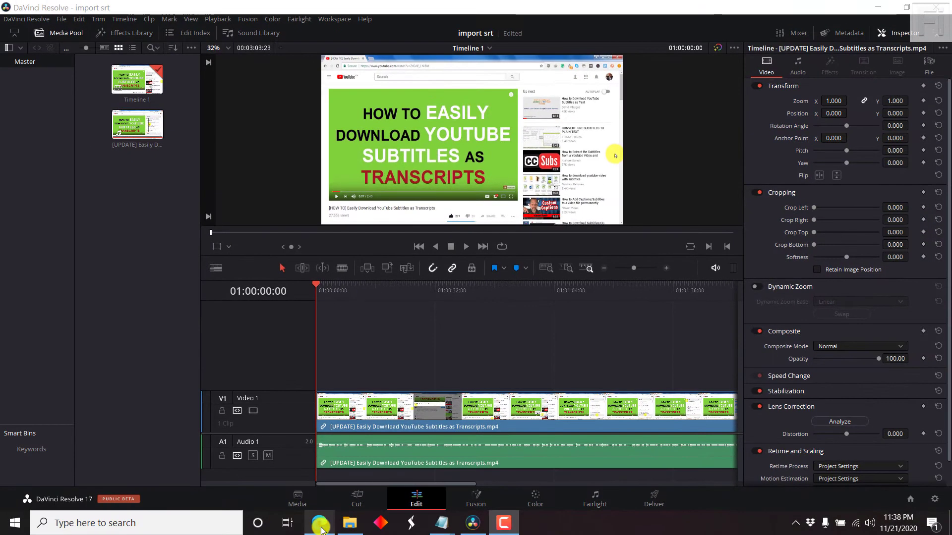
Leave the browser, then select and right-click the Arabic .ar subtitle file in File Explorer
{"action": "left_click", "coordinate": [320, 523]}
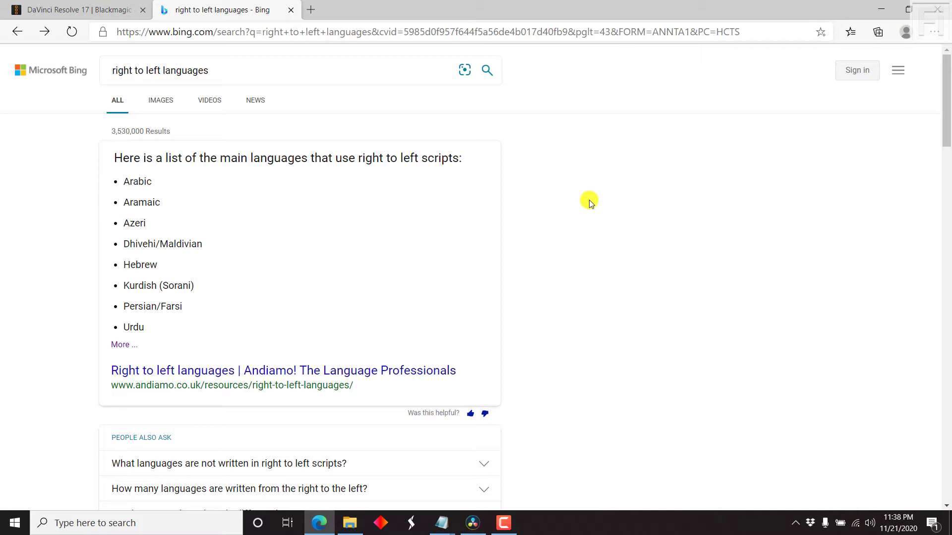
{"action": "left_click", "coordinate": [883, 10]}
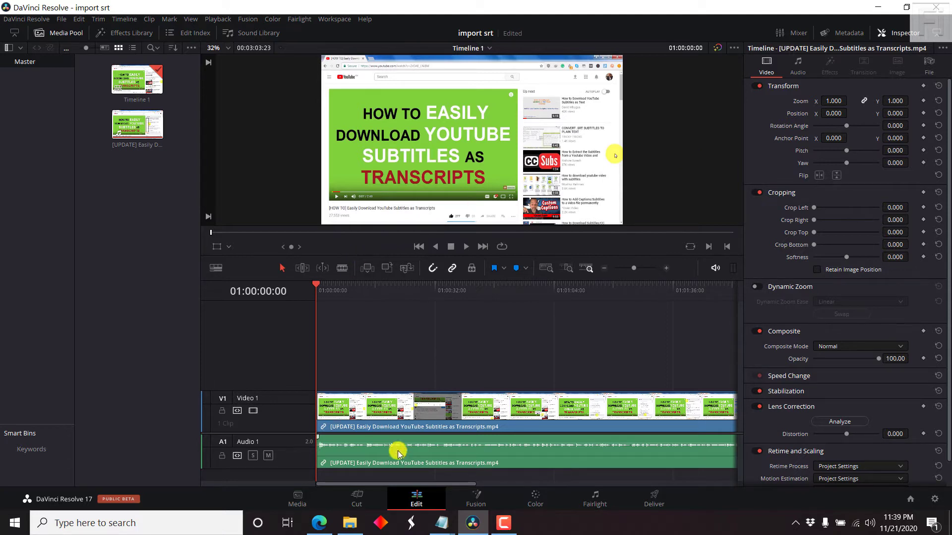
{"action": "left_click", "coordinate": [350, 527]}
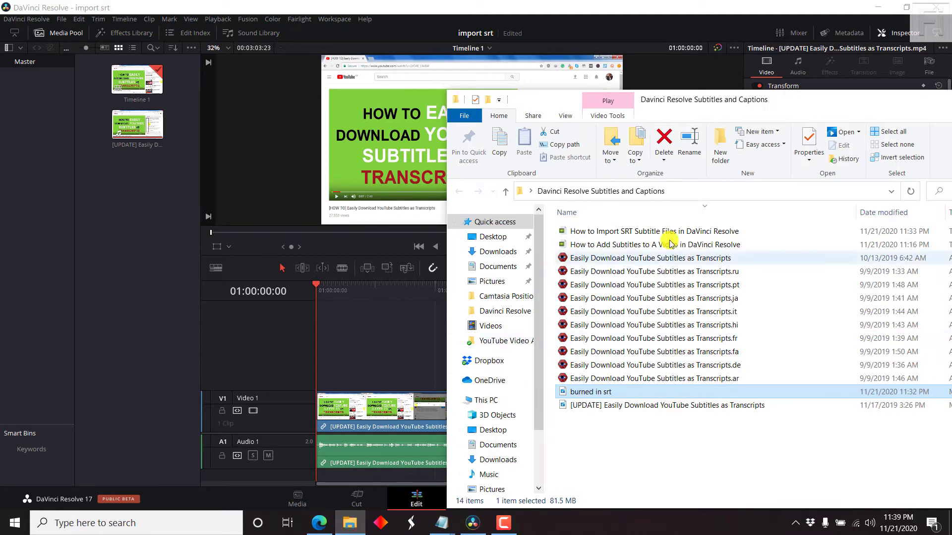
{"action": "left_click", "coordinate": [691, 380]}
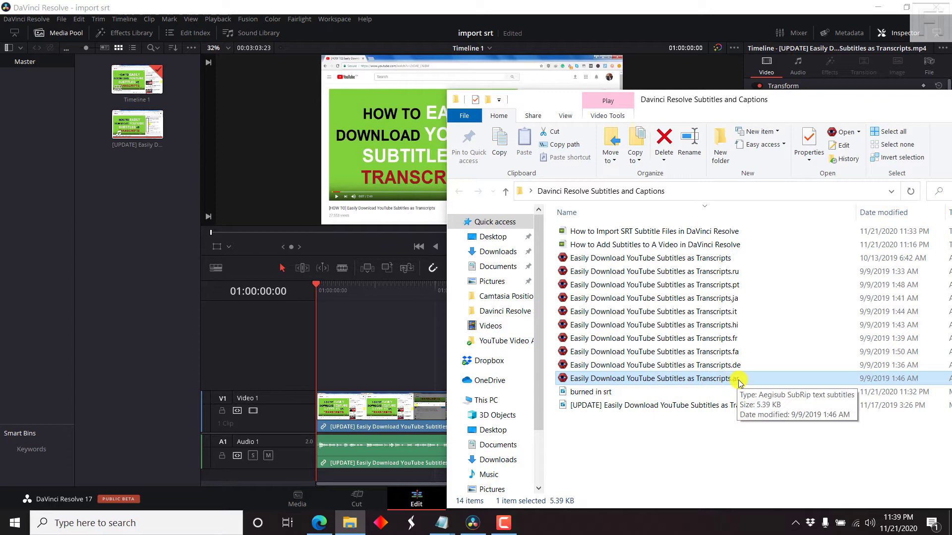
{"action": "right_click", "coordinate": [676, 381]}
Open the Arabic .ar subtitle file with Notepad and move its window up to read the captions
{"action": "mouse_move", "coordinate": [667, 165]}
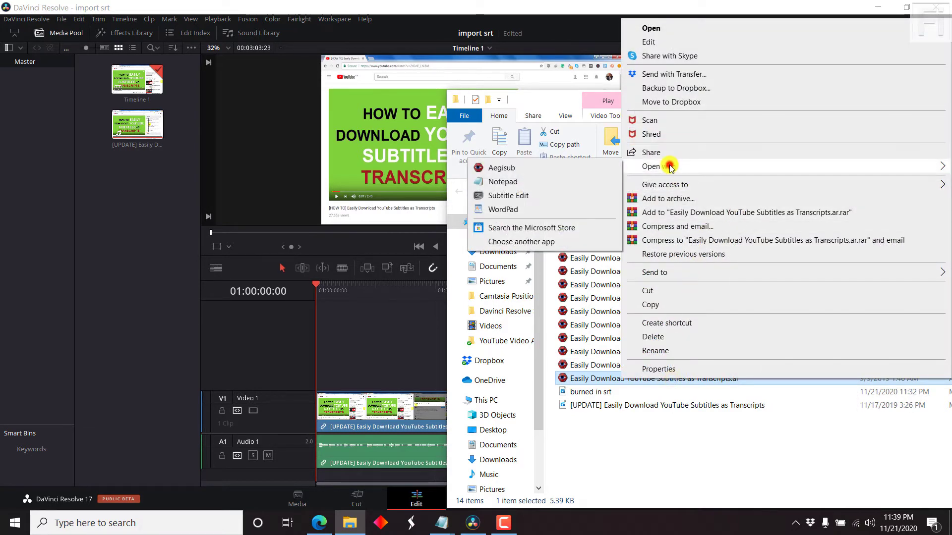
{"action": "left_click", "coordinate": [517, 183]}
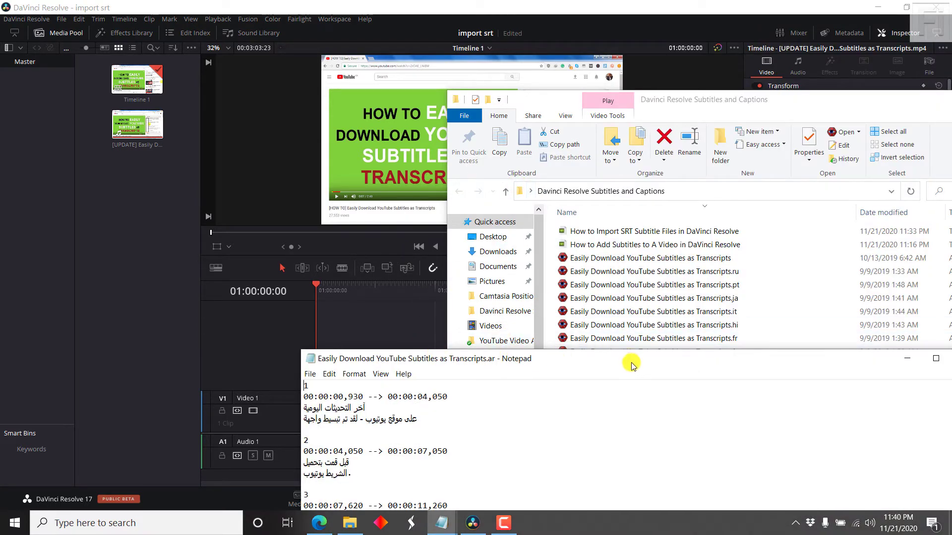
{"action": "left_click_drag", "start_coordinate": [636, 360], "coordinate": [597, 129]}
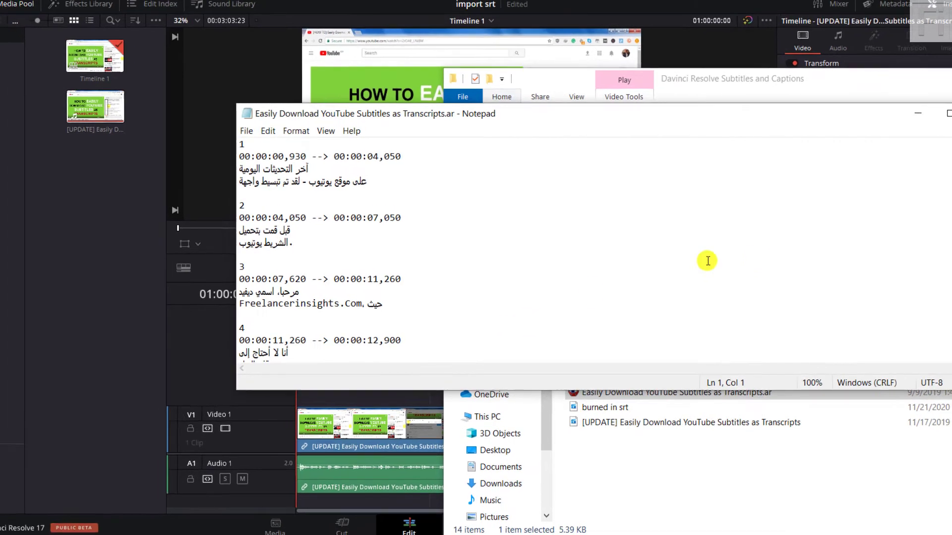
Close Notepad and drag the Arabic .ar subtitle file into Resolve's Media Pool
{"action": "left_click", "coordinate": [927, 130]}
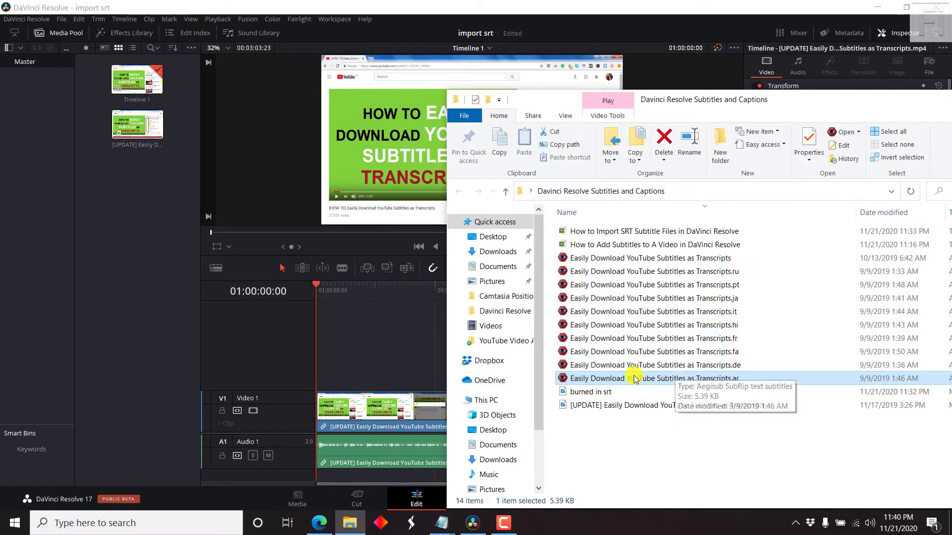
{"action": "left_click_drag", "start_coordinate": [630, 377], "coordinate": [133, 198]}
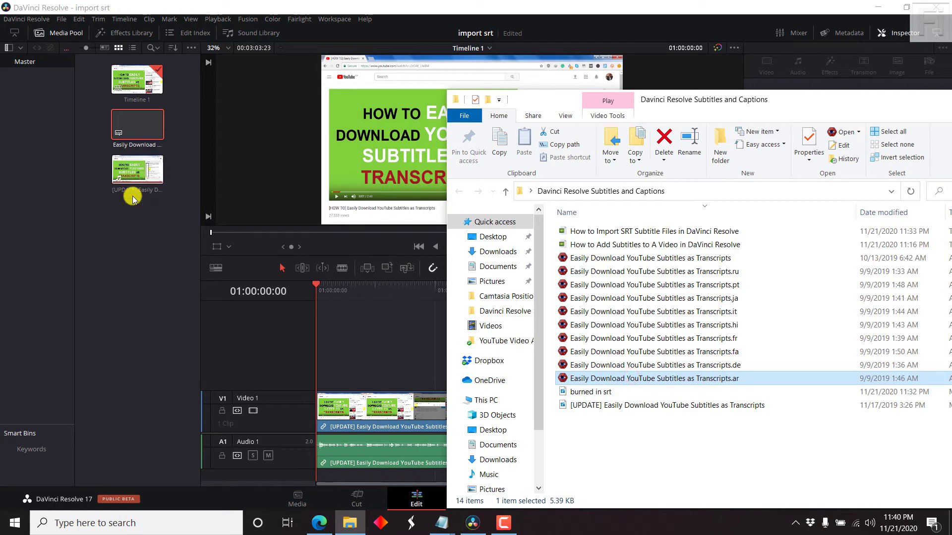
{"action": "left_click", "coordinate": [242, 5]}
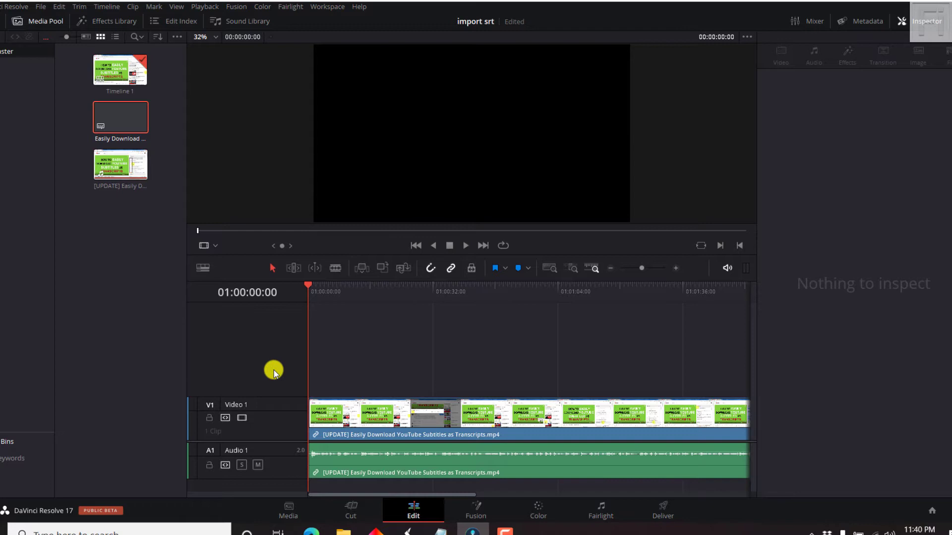
Add a subtitle track and drop the Arabic subtitles onto ST1 in a zoomed-in timeline
{"action": "right_click", "coordinate": [250, 379]}
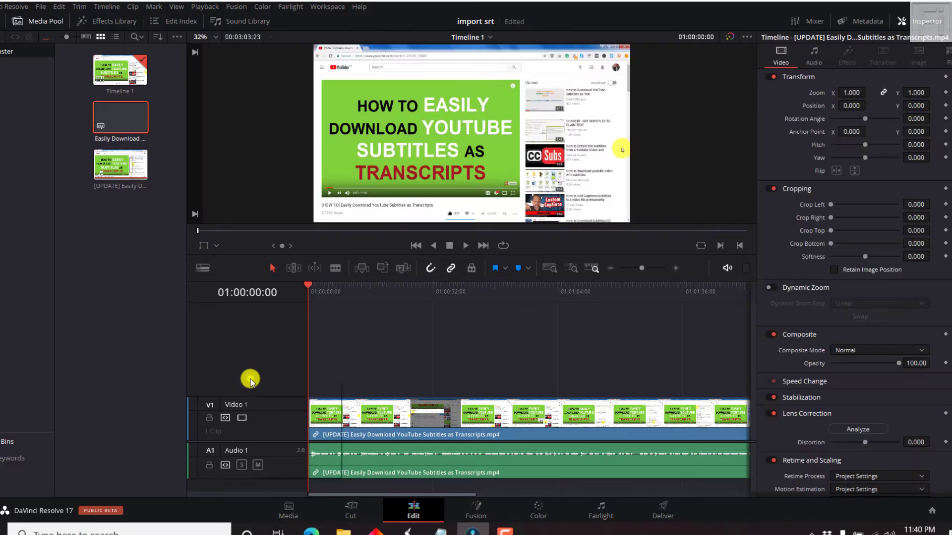
{"action": "left_click", "coordinate": [290, 407]}
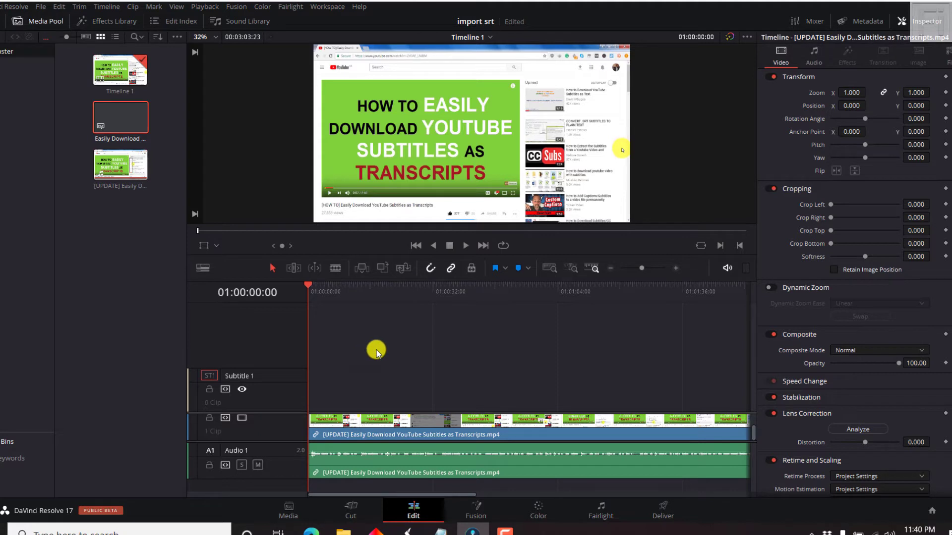
{"action": "left_click", "coordinate": [675, 269]}
{"action": "left_click", "coordinate": [675, 268]}
{"action": "left_click", "coordinate": [675, 268]}
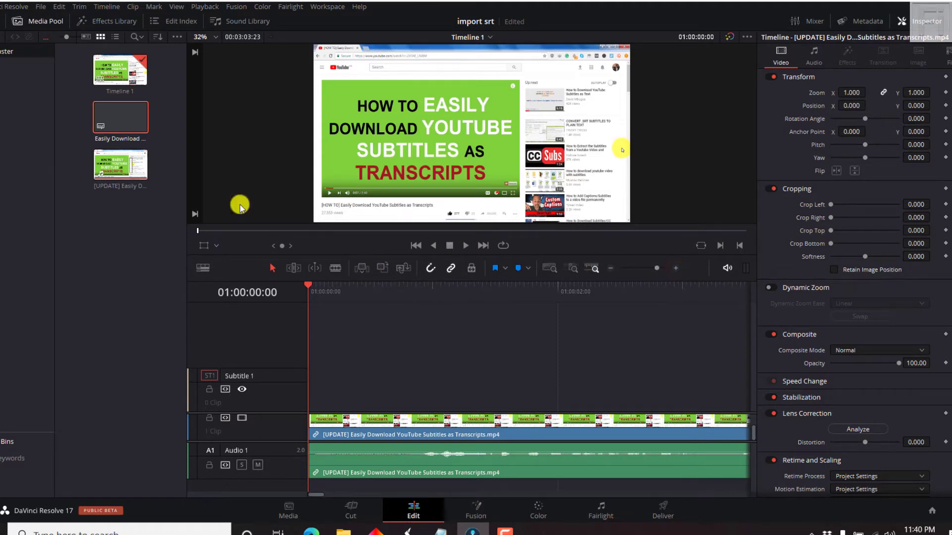
{"action": "left_click_drag", "start_coordinate": [112, 118], "coordinate": [419, 398]}
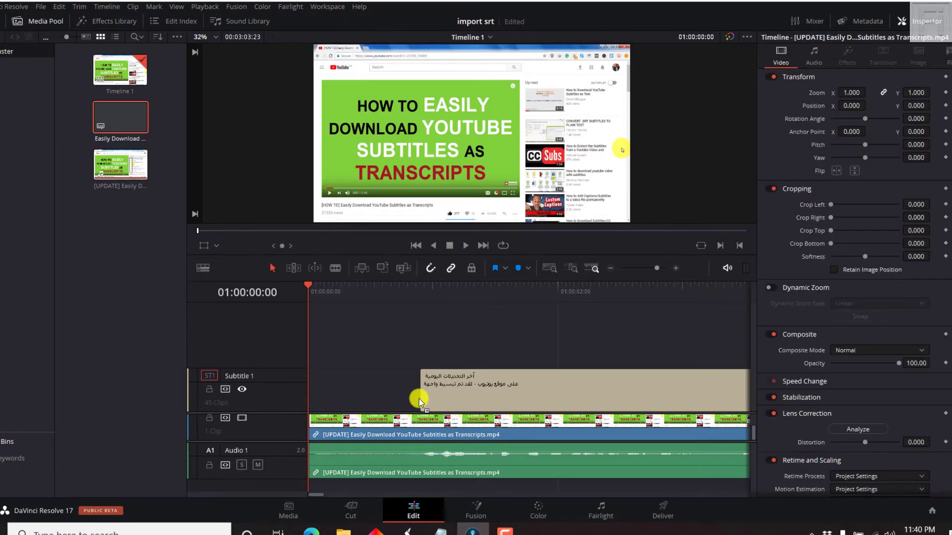
Select the Arabic subtitle clip and open caption 2's text in the Inspector's Caption list
{"action": "left_click", "coordinate": [466, 287]}
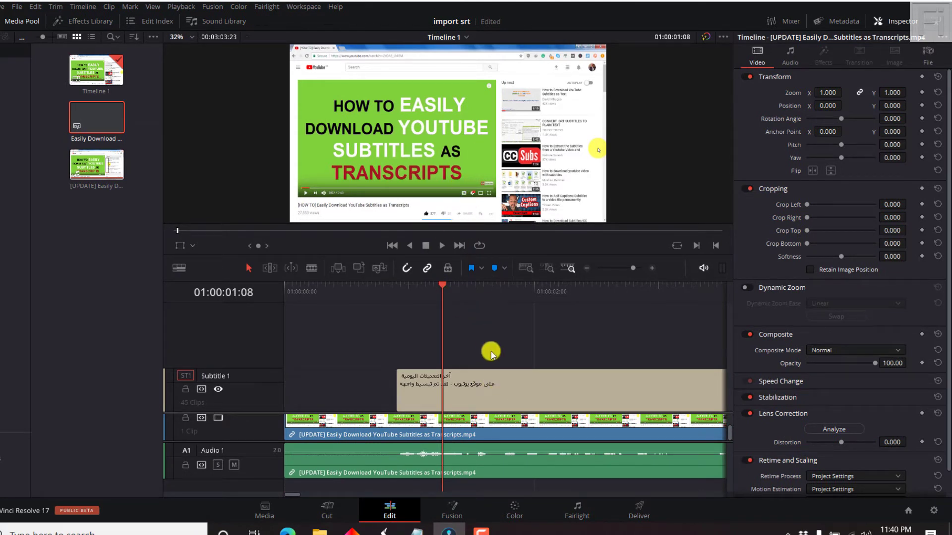
{"action": "left_click", "coordinate": [484, 387]}
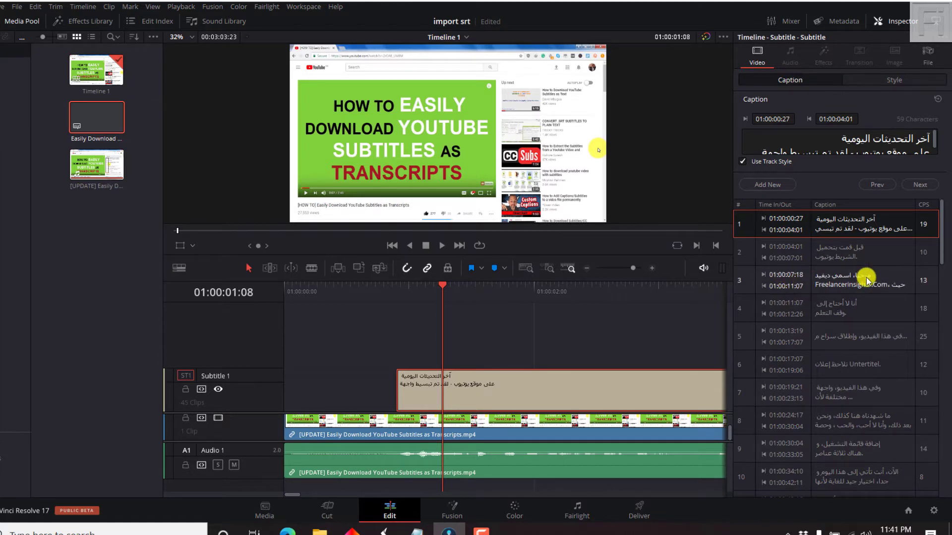
{"action": "left_click", "coordinate": [873, 257]}
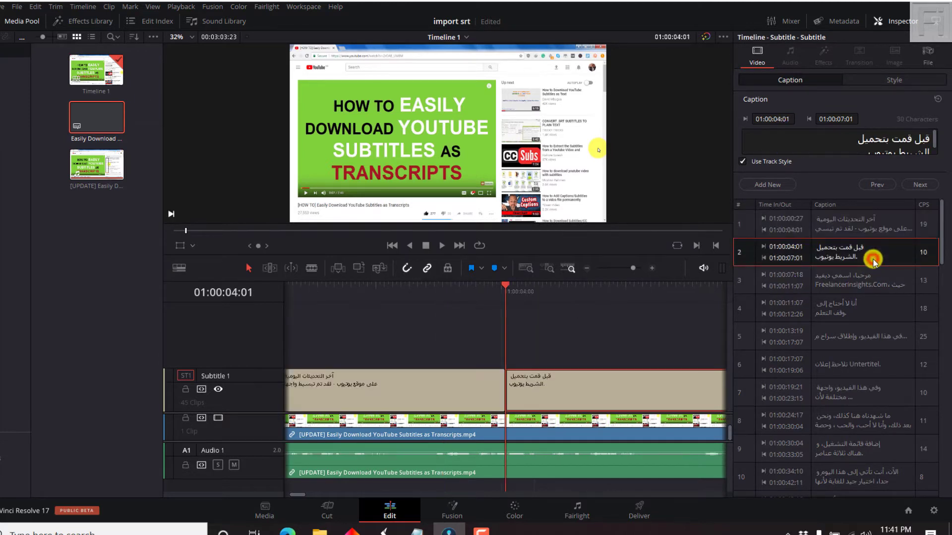
{"action": "left_click", "coordinate": [935, 147]}
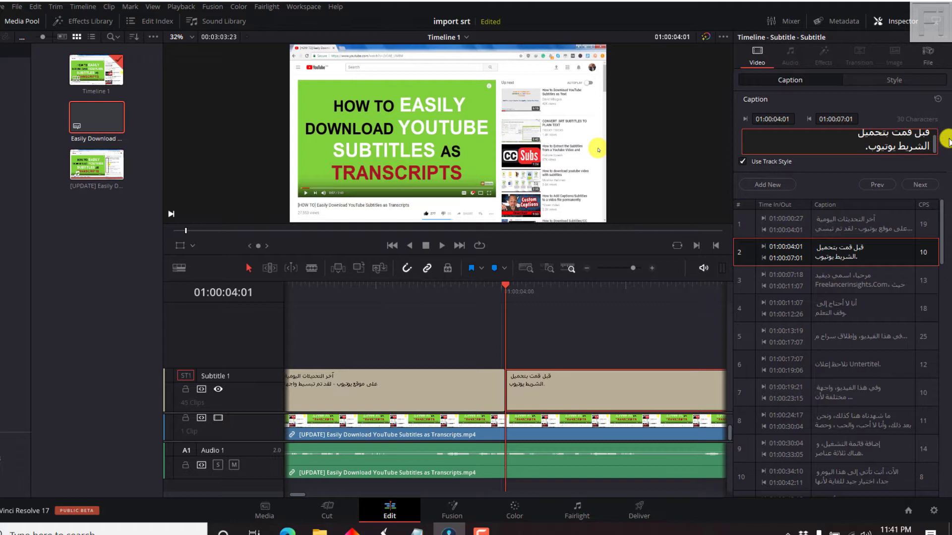
Show the subtitle Style settings, toggle Stroke, preview the first two captions, and reach Background
{"action": "left_click", "coordinate": [873, 79]}
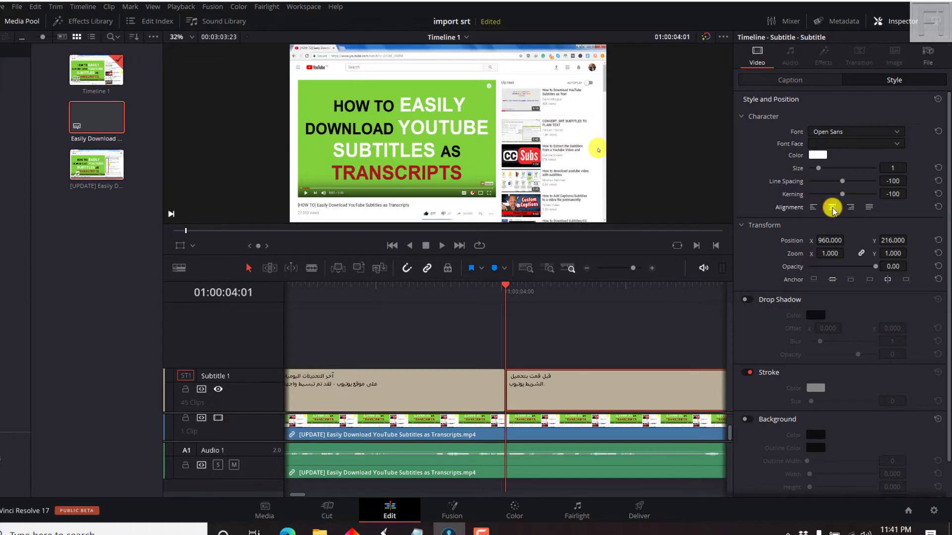
{"action": "left_click", "coordinate": [745, 373]}
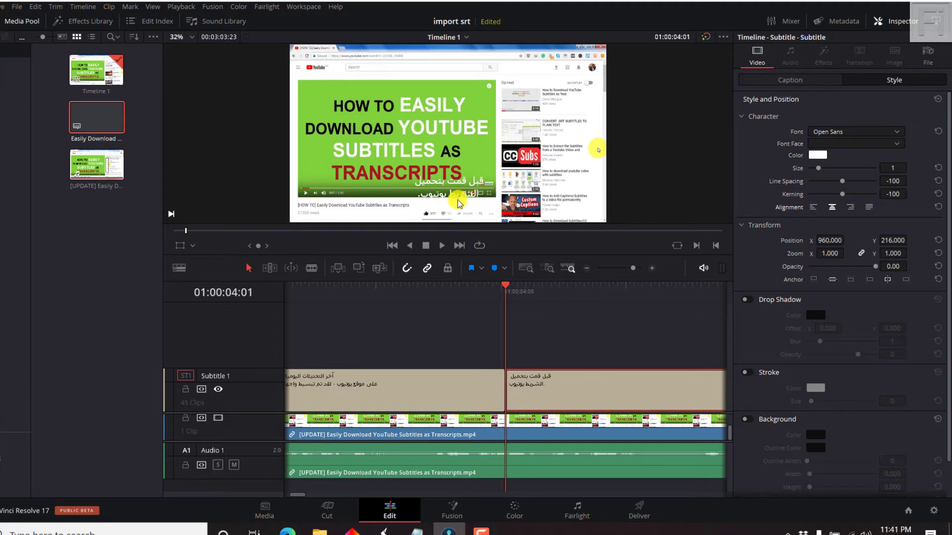
{"action": "left_click", "coordinate": [370, 286]}
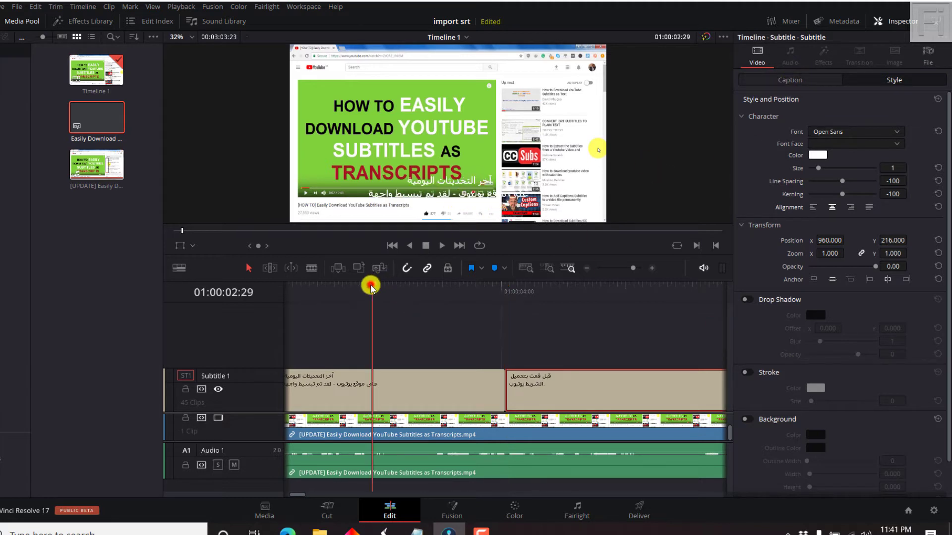
{"action": "left_click", "coordinate": [551, 291]}
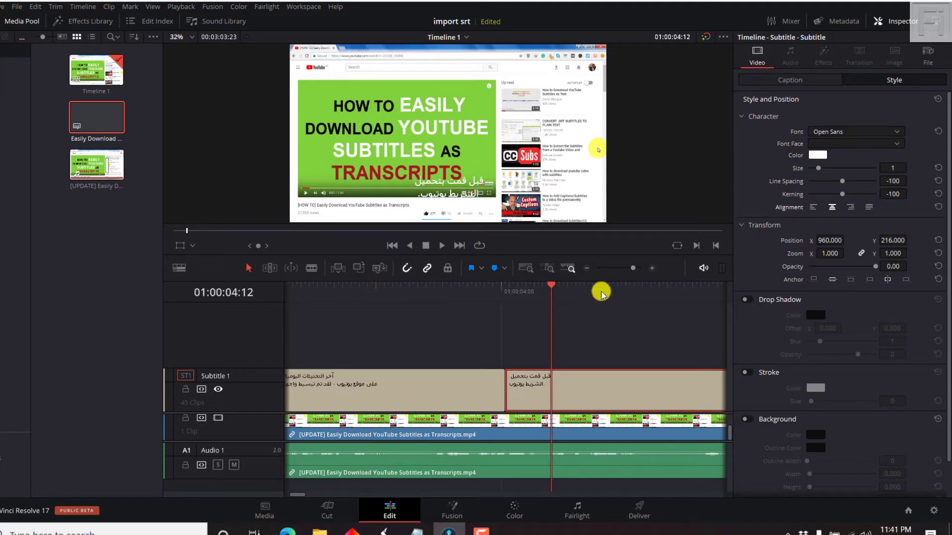
{"action": "left_click", "coordinate": [948, 380]}
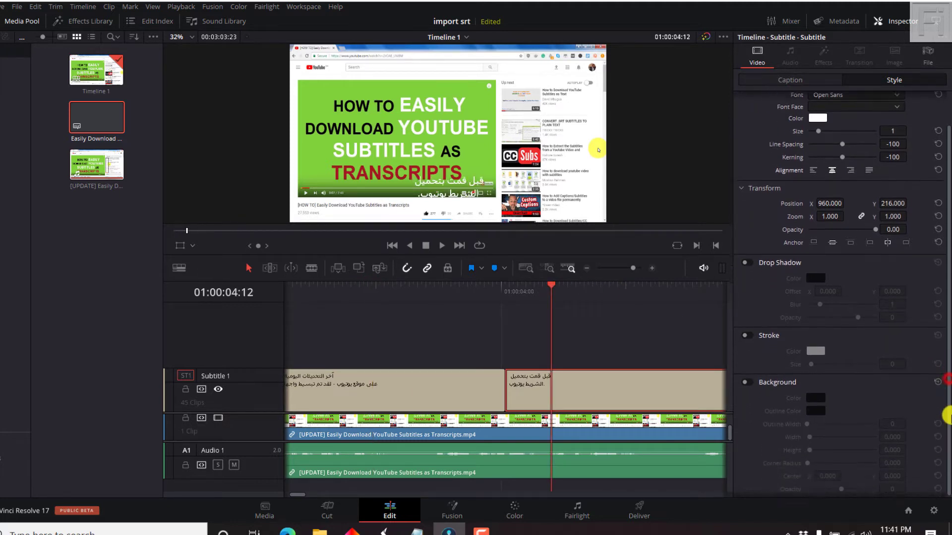
Enable the subtitle background box at width 0.489 and height 0.183, enlarging the viewer
{"action": "left_click", "coordinate": [748, 382]}
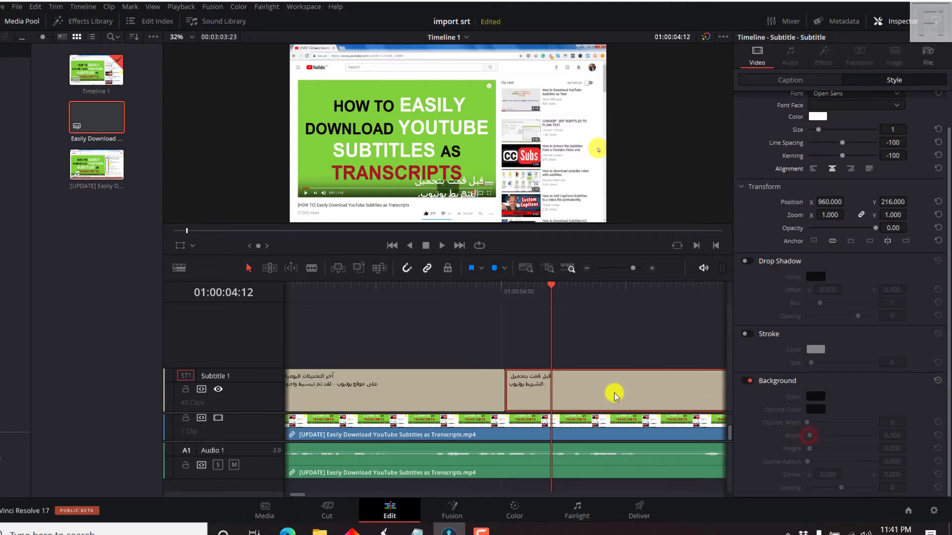
{"action": "left_click", "coordinate": [616, 344]}
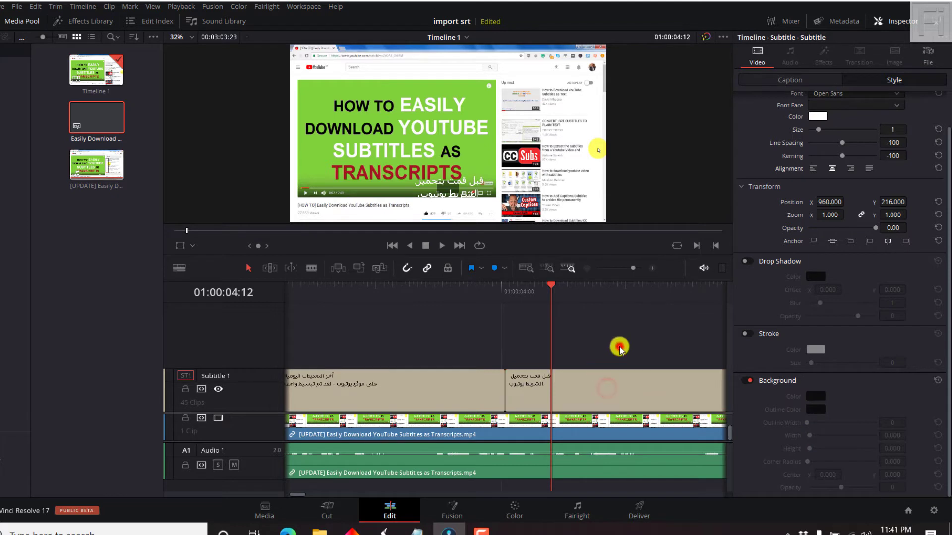
{"action": "left_click", "coordinate": [490, 379]}
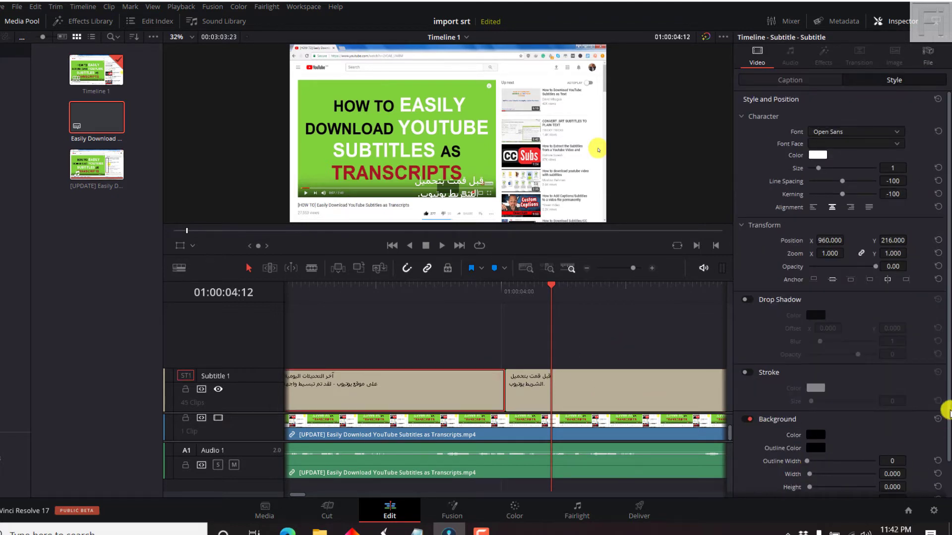
{"action": "left_click_drag", "start_coordinate": [948, 411], "coordinate": [947, 453]}
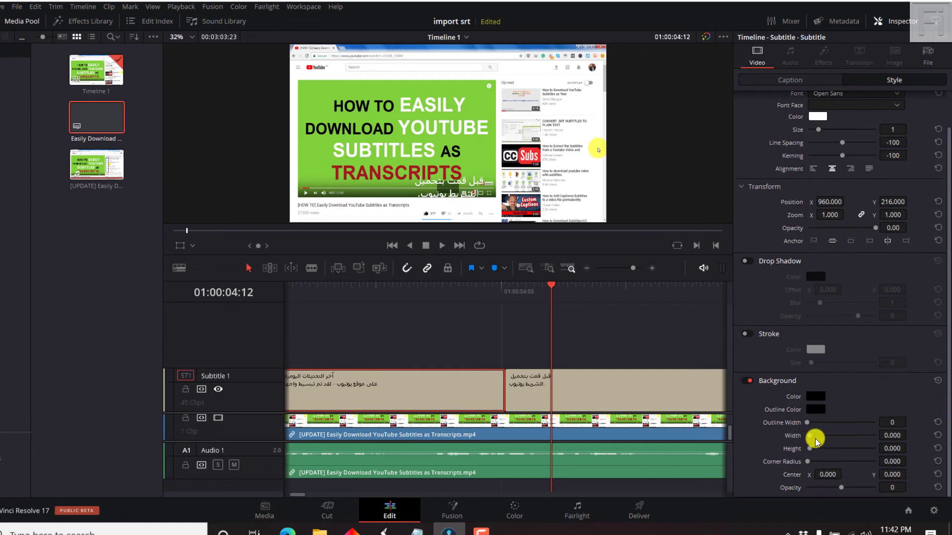
{"action": "mouse_move", "coordinate": [811, 438]}
{"action": "left_mouse_down"}
{"action": "mouse_move", "coordinate": [822, 436]}
{"action": "mouse_move", "coordinate": [814, 450]}
{"action": "left_mouse_up"}
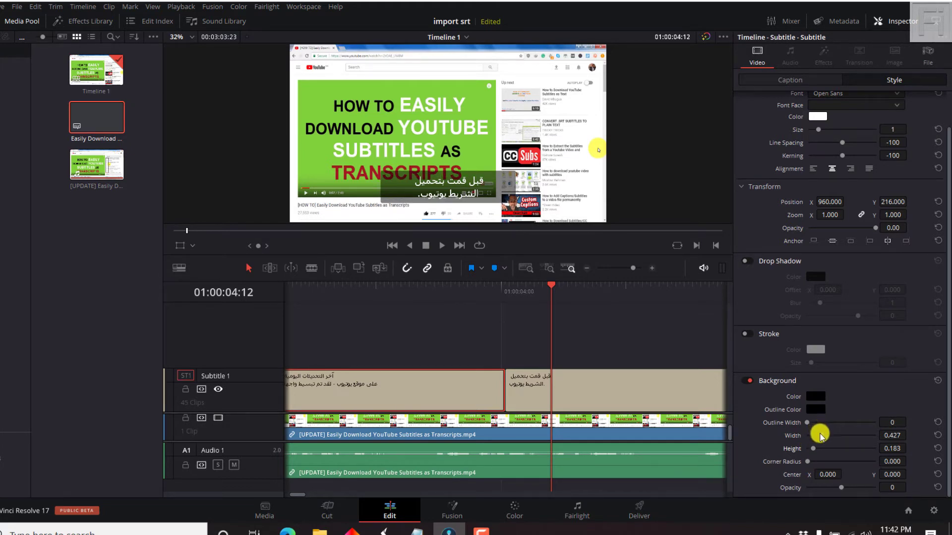
{"action": "left_click_drag", "start_coordinate": [821, 436], "coordinate": [825, 437]}
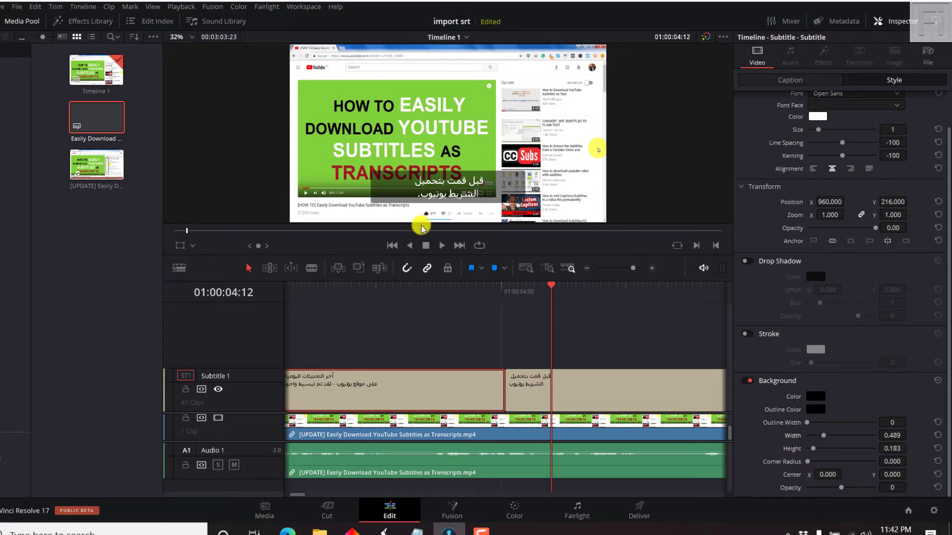
{"action": "left_click_drag", "start_coordinate": [366, 254], "coordinate": [385, 327]}
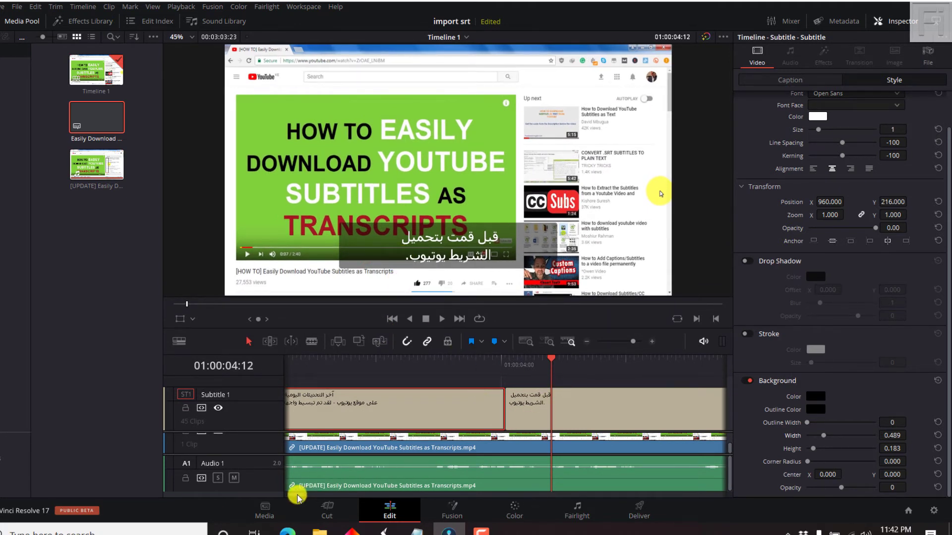
{"action": "left_click_drag", "start_coordinate": [298, 494], "coordinate": [317, 498]}
Preview subtitles at 01:00:07:25, 01:00:11:21 and 01:00:14:09, widening the background to 0.870
{"action": "left_click", "coordinate": [638, 357]}
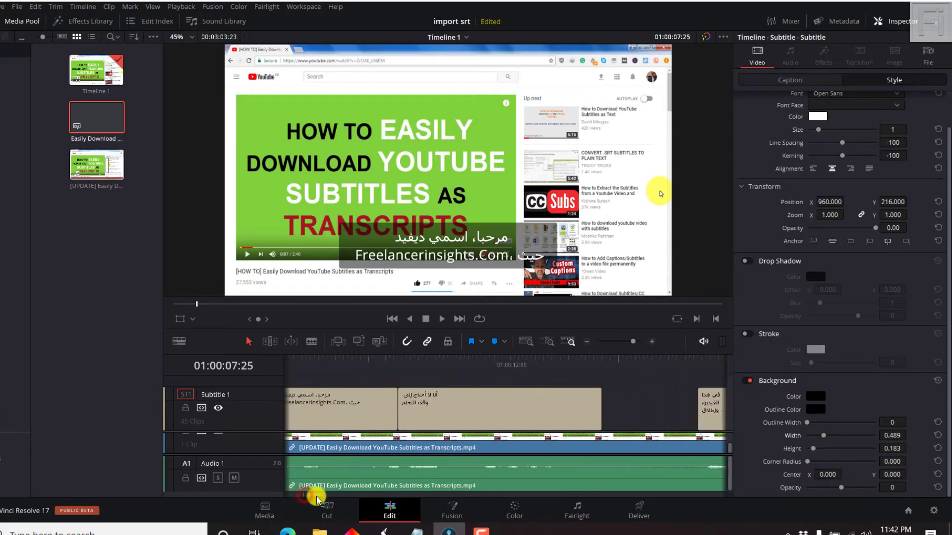
{"action": "left_click", "coordinate": [456, 358]}
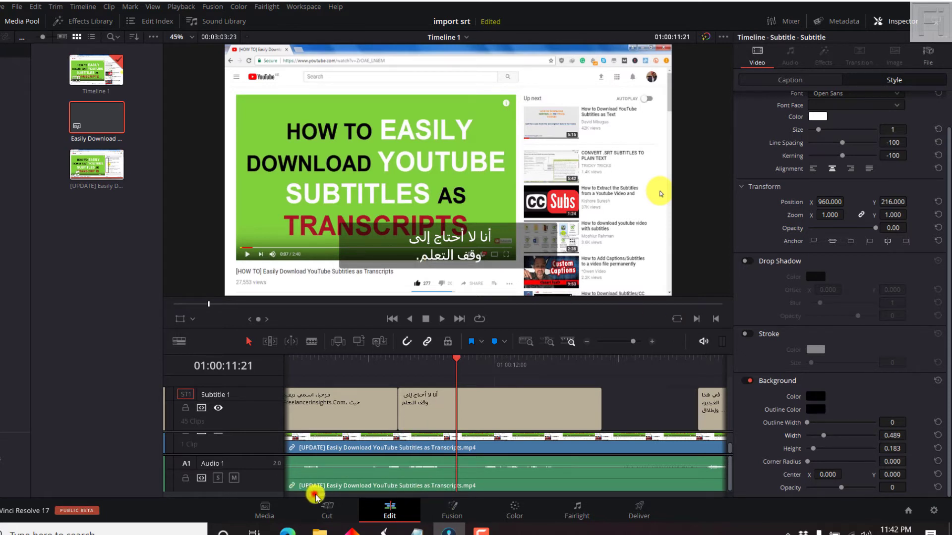
{"action": "left_click_drag", "start_coordinate": [316, 495], "coordinate": [320, 496]}
{"action": "left_click", "coordinate": [615, 365]}
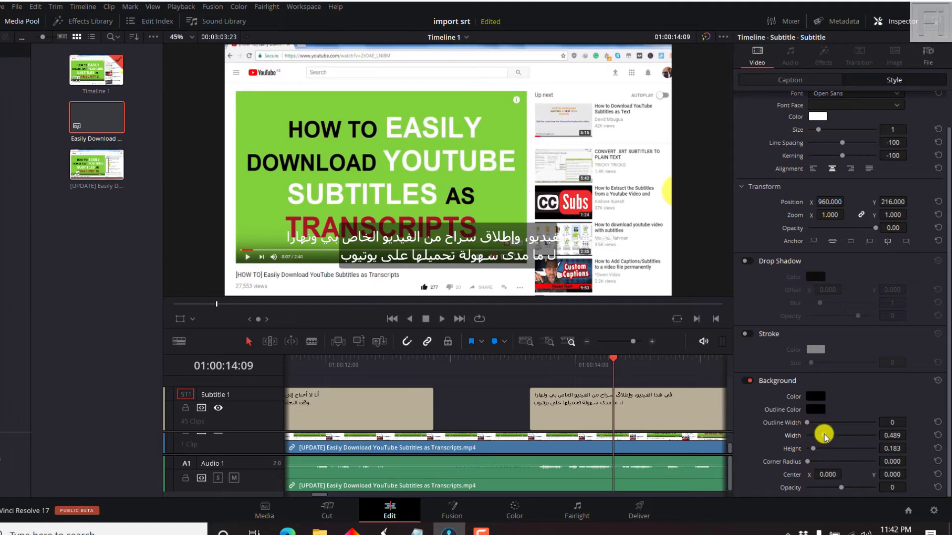
{"action": "left_click_drag", "start_coordinate": [824, 437], "coordinate": [838, 432]}
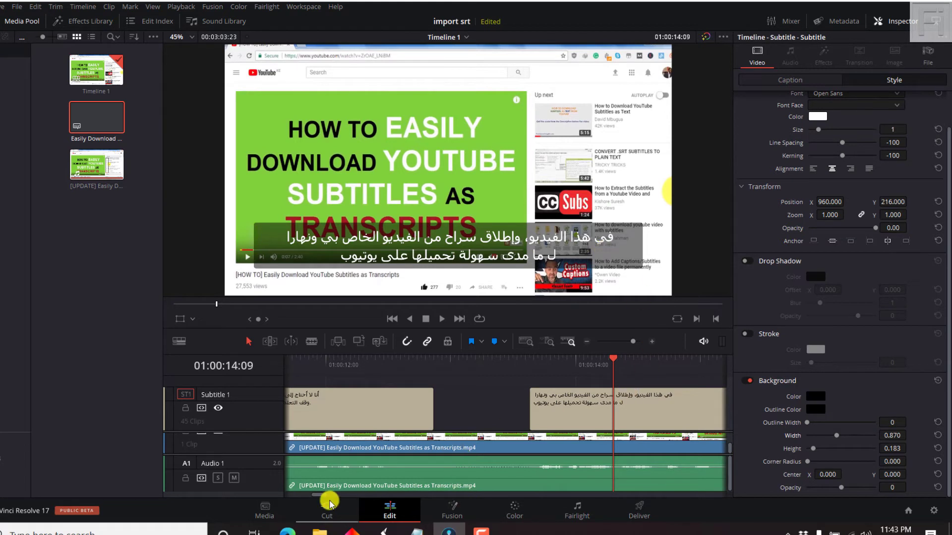
Scroll the timeline and preview the subtitles at 01:00:17:16 and 01:00:20:10 inside the box
{"action": "scroll", "coordinate": [320, 496], "scroll_direction": "right", "scroll_amount": 10}
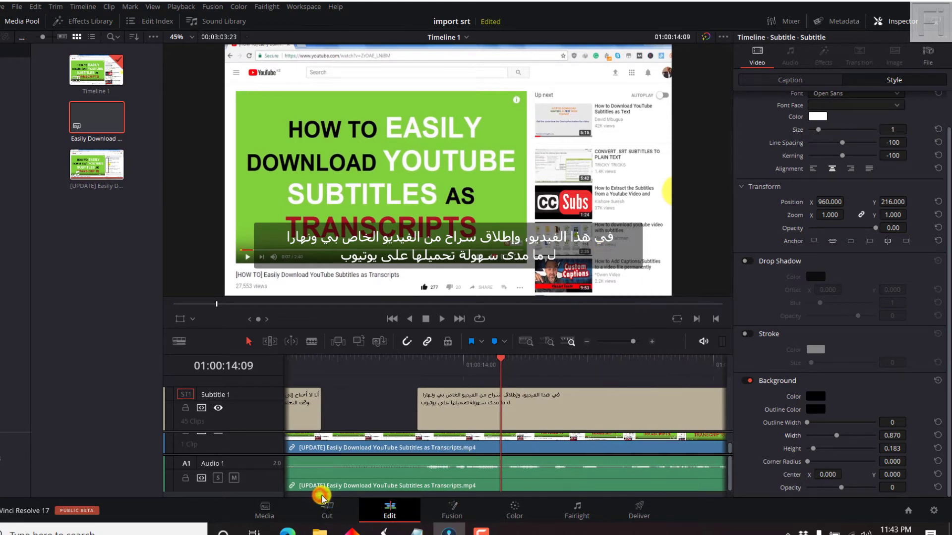
{"action": "scroll", "coordinate": [326, 496], "scroll_direction": "right", "scroll_amount": 5}
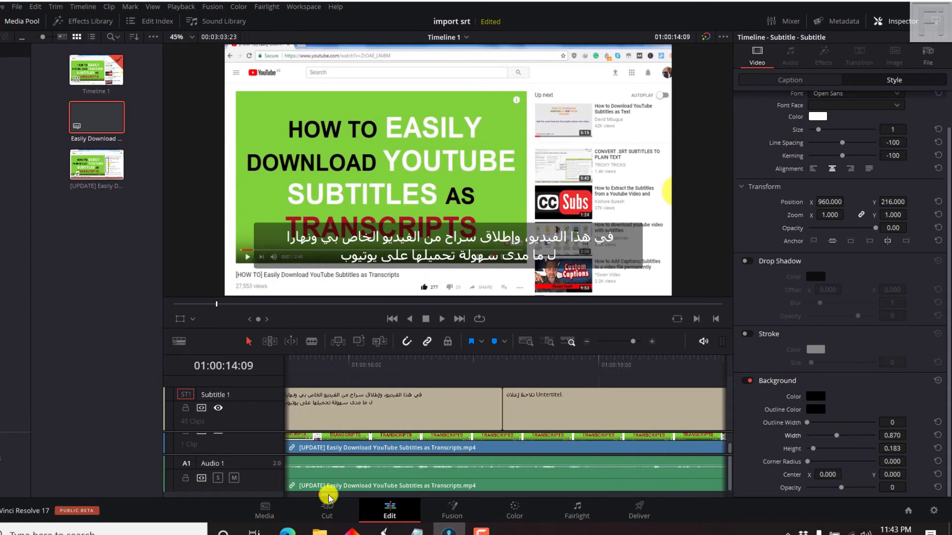
{"action": "left_click", "coordinate": [541, 359]}
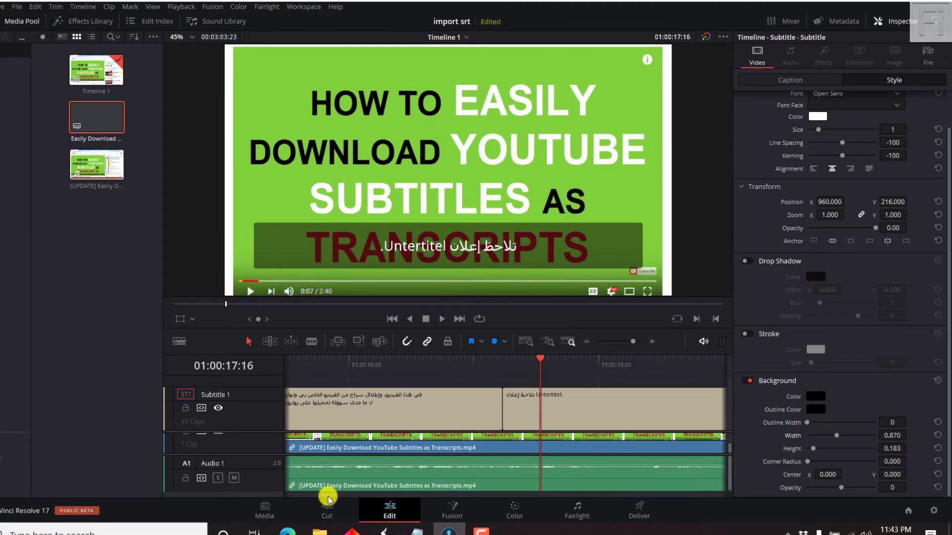
{"action": "left_click_drag", "start_coordinate": [328, 496], "coordinate": [334, 494]}
{"action": "left_click", "coordinate": [470, 363]}
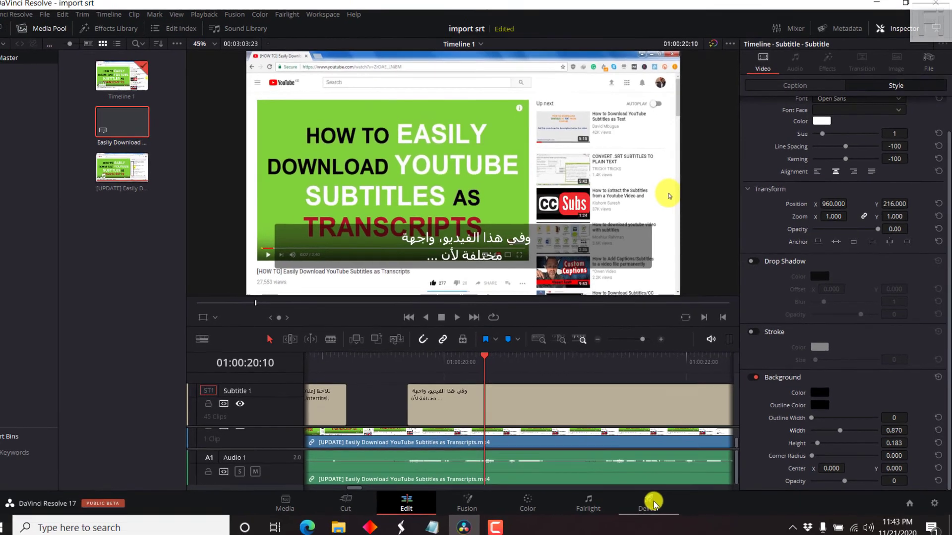
On the Deliver page, name the render 'burned in arabic subtitle' with subtitles burned into video
{"action": "left_click", "coordinate": [653, 504]}
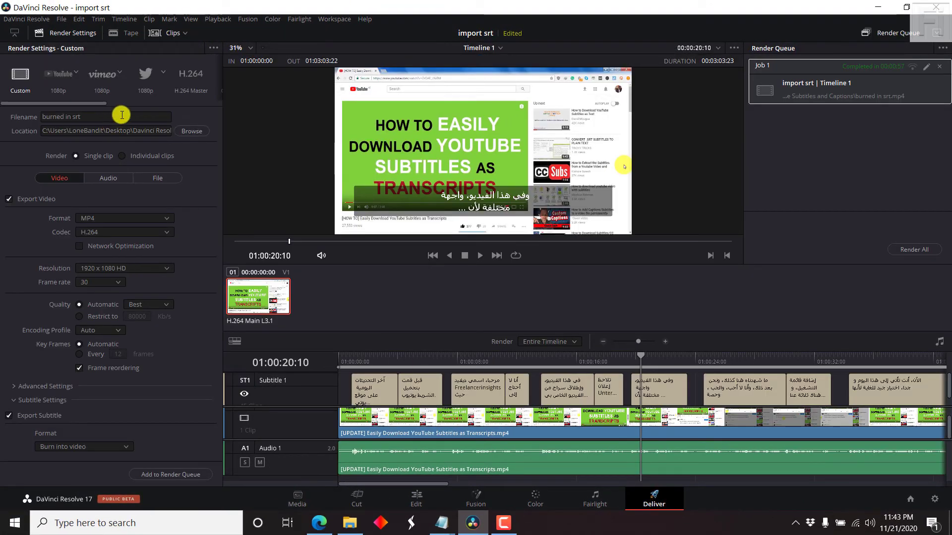
{"action": "left_click", "coordinate": [122, 115]}
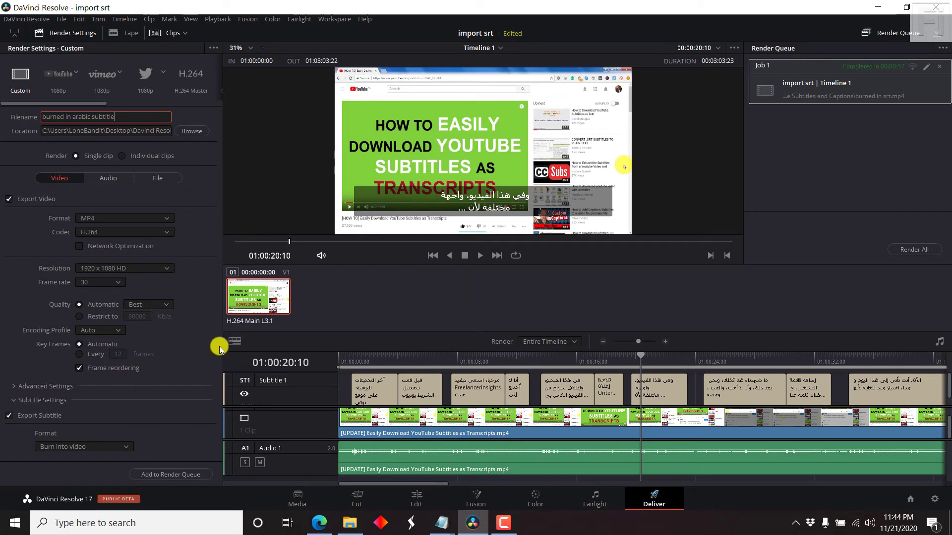
{"action": "left_click", "coordinate": [9, 416]}
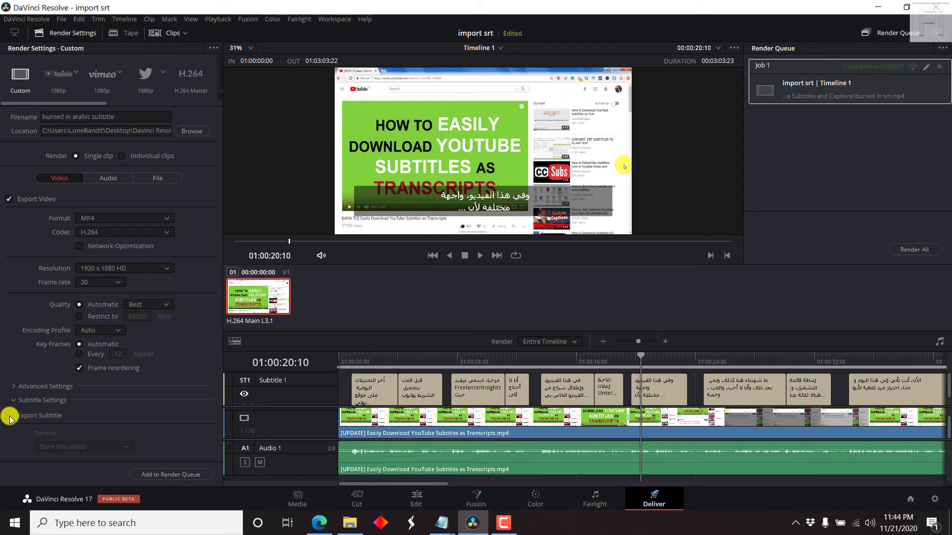
{"action": "left_click", "coordinate": [9, 416]}
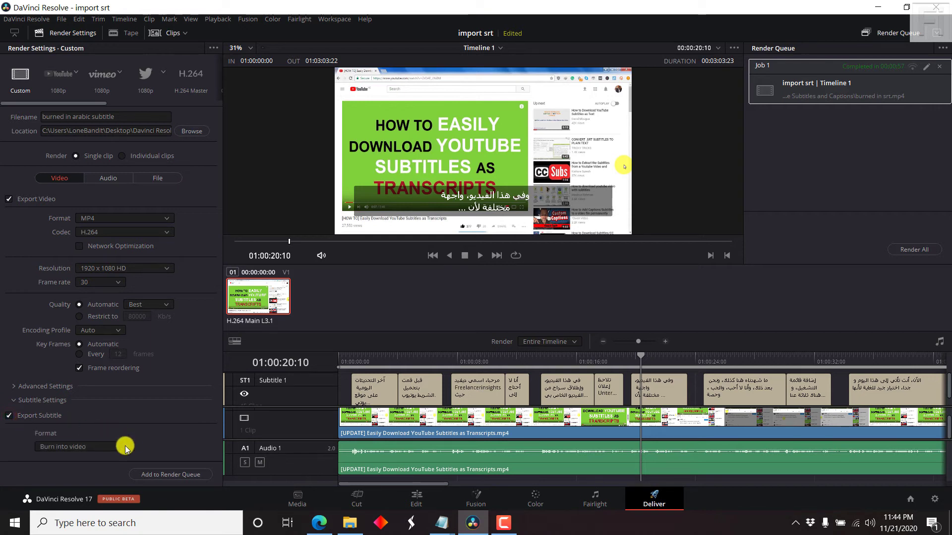
{"action": "left_click", "coordinate": [125, 447]}
{"action": "left_click", "coordinate": [58, 471]}
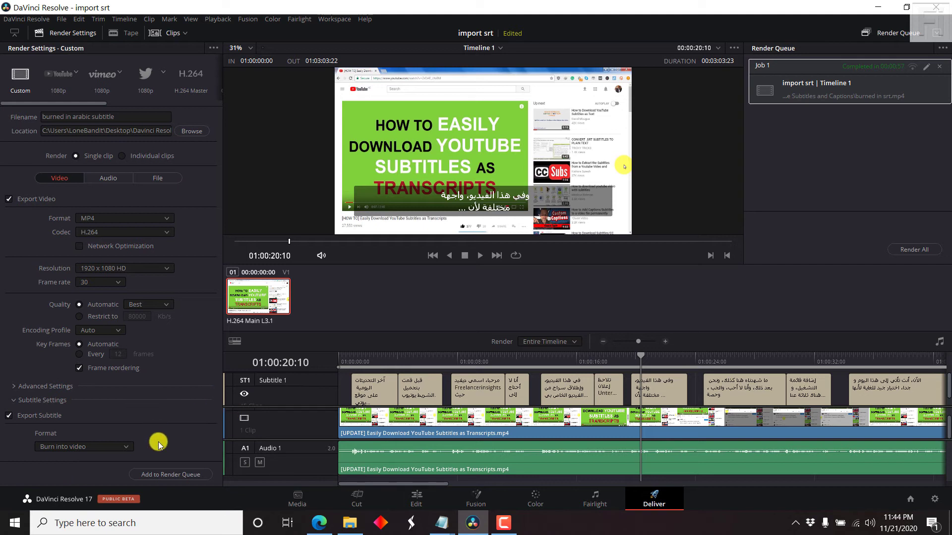
Render the 'burned in arabic subtitle' MP4 as the only job in the render queue
{"action": "left_click", "coordinate": [161, 476]}
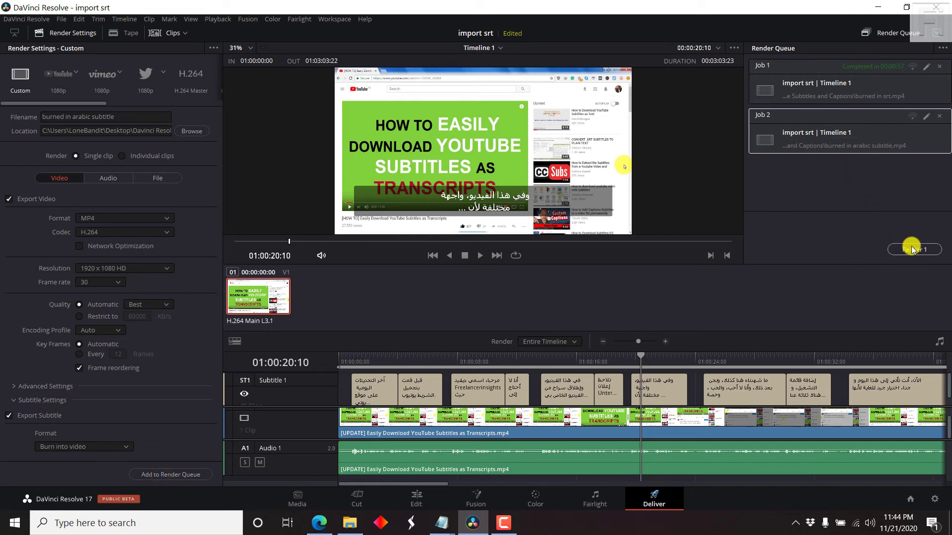
{"action": "left_click", "coordinate": [939, 67]}
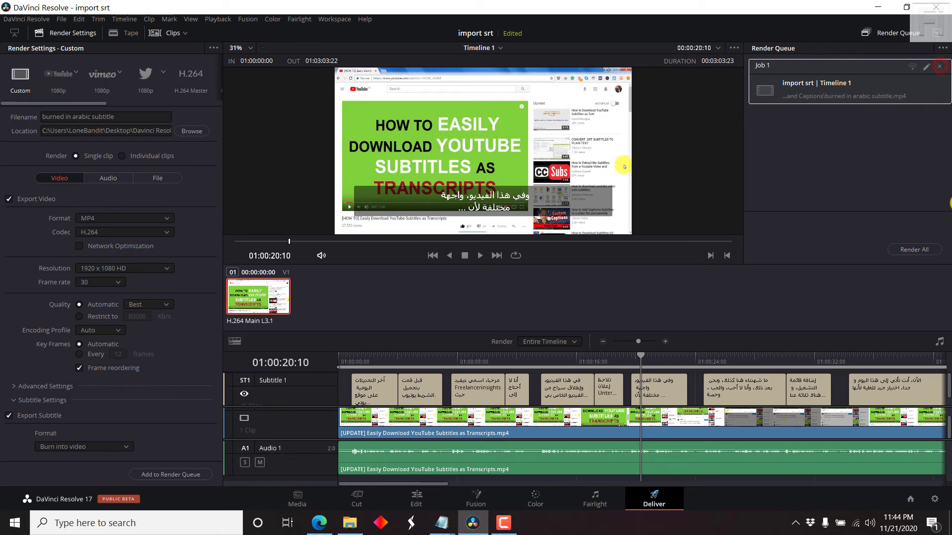
{"action": "left_click", "coordinate": [918, 249]}
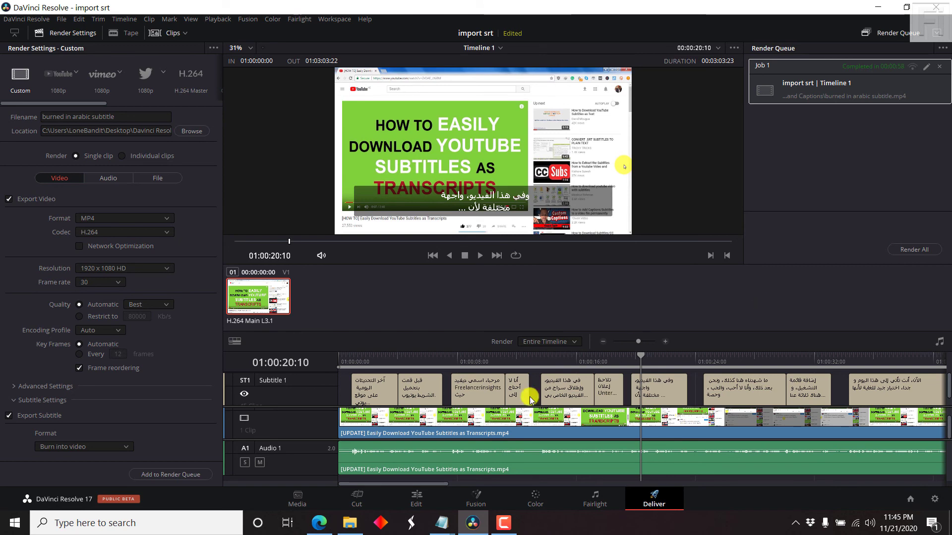
Play the exported 'burned in arabic subtitle' video from its folder in File Explorer
{"action": "left_click", "coordinate": [348, 527]}
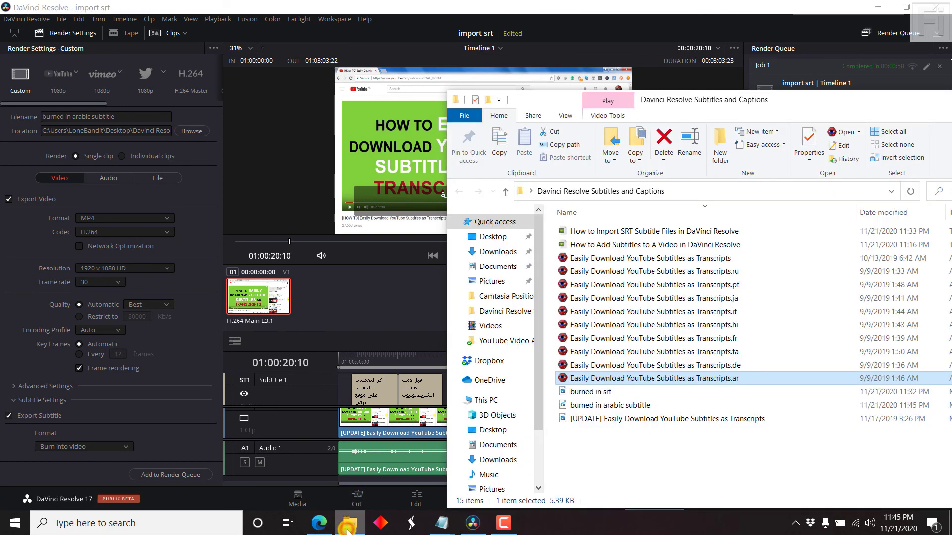
{"action": "left_click", "coordinate": [626, 462]}
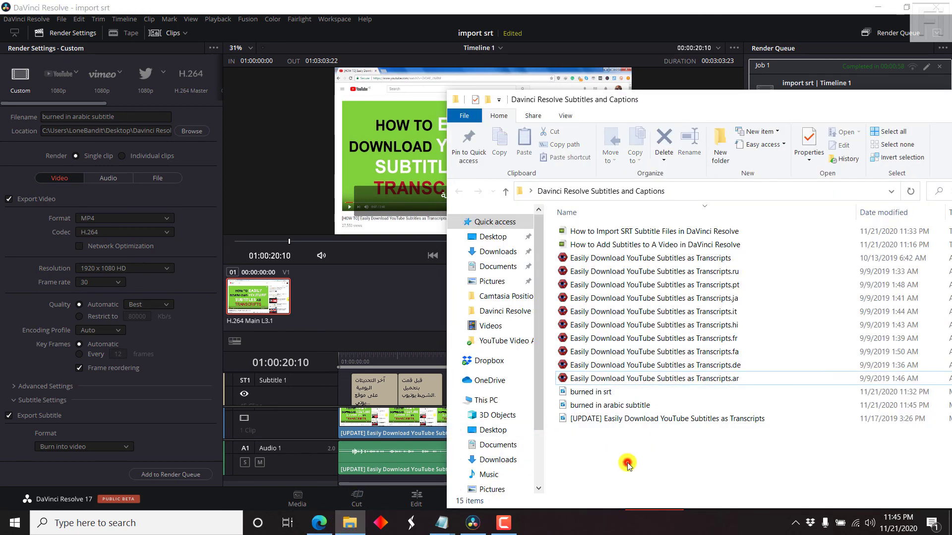
{"action": "double_click", "coordinate": [623, 412]}
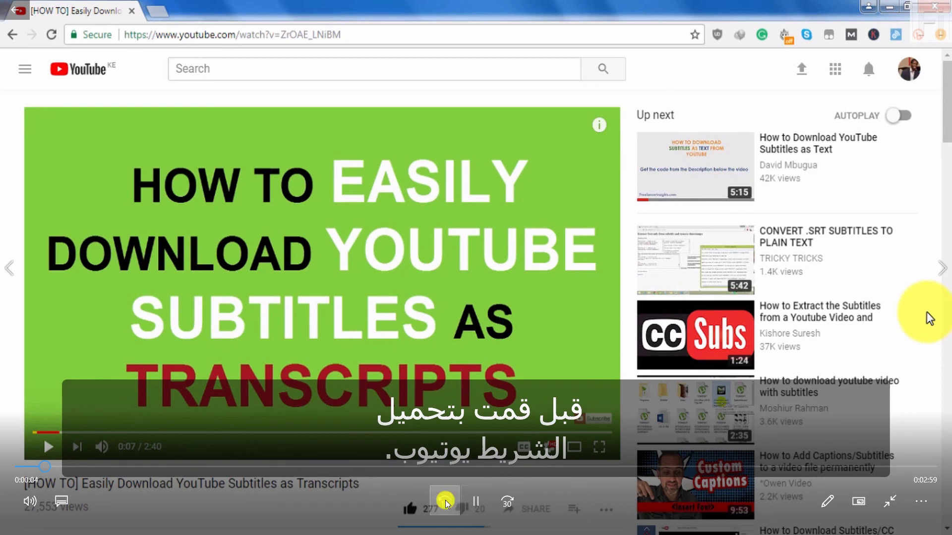
Pause to inspect the boxed Arabic captions, leave full screen, then close Movies & TV and return to Resolve
{"action": "left_click", "coordinate": [475, 501]}
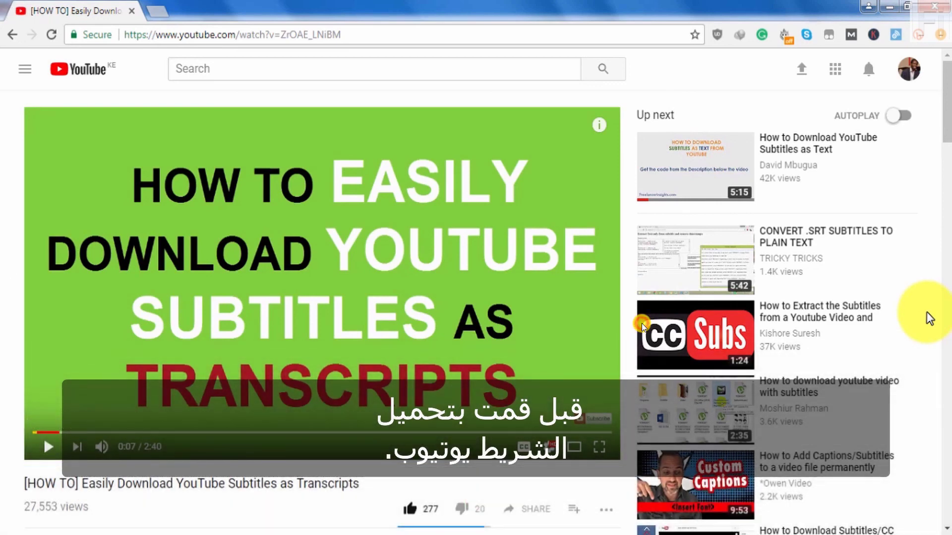
{"action": "mouse_move", "coordinate": [393, 408]}
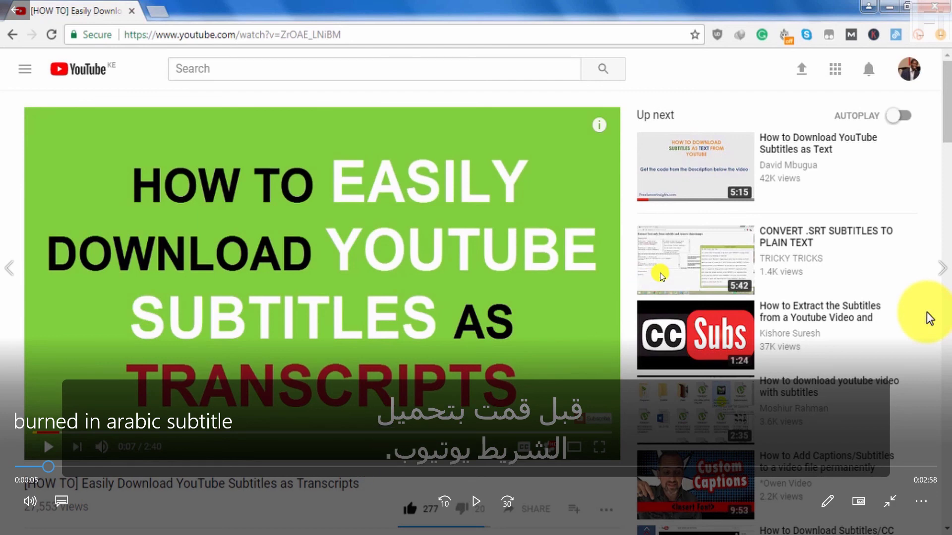
{"action": "key", "text": "Escape"}
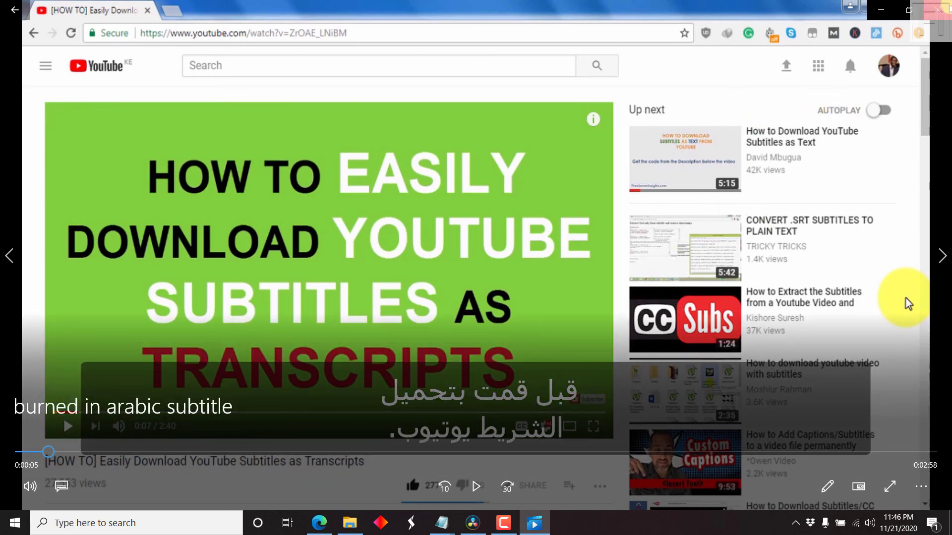
{"action": "left_click", "coordinate": [940, 13]}
{"action": "left_click", "coordinate": [491, 2]}
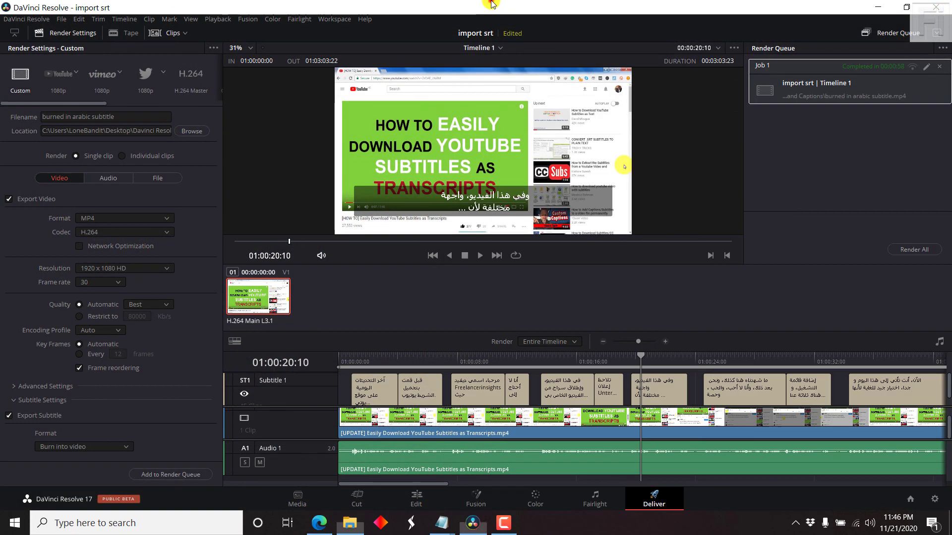